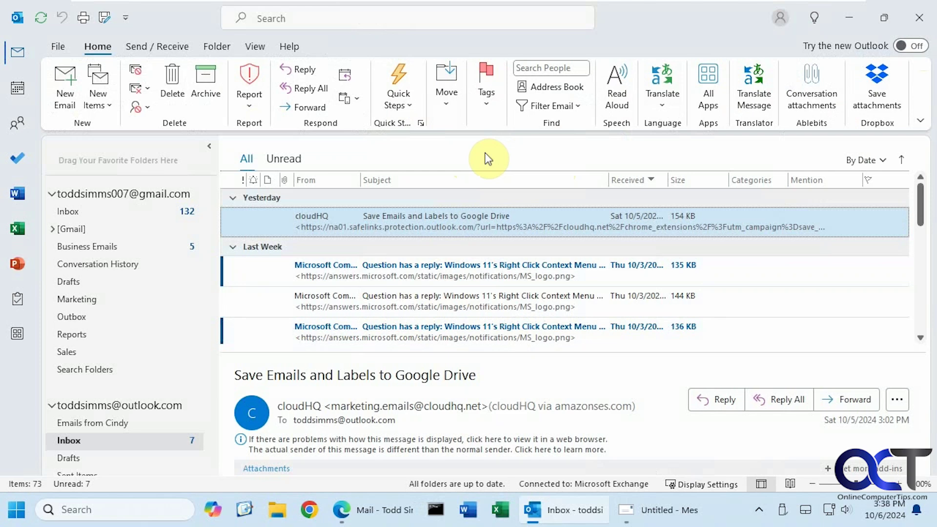
Step: Start a blank new email in Outlook.com and bring up the Copilot writing options
click(385, 510)
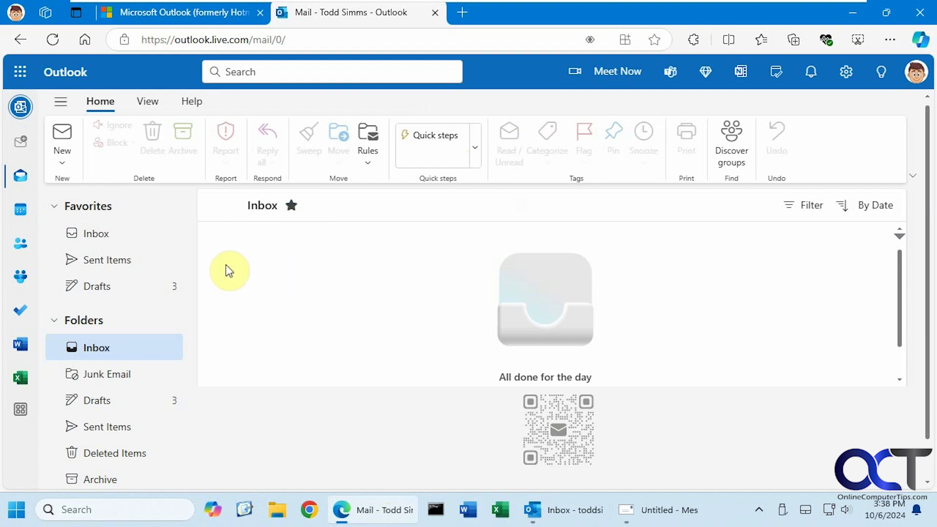
click(64, 139)
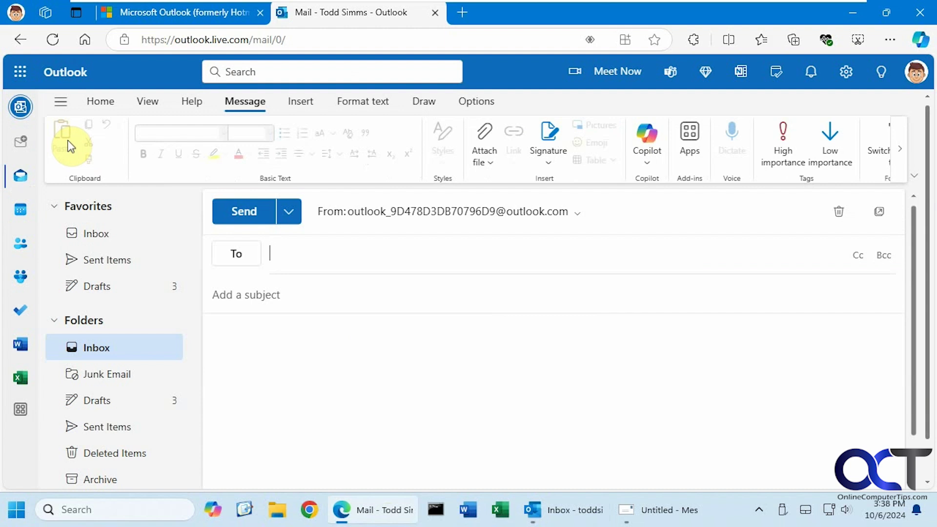
click(648, 168)
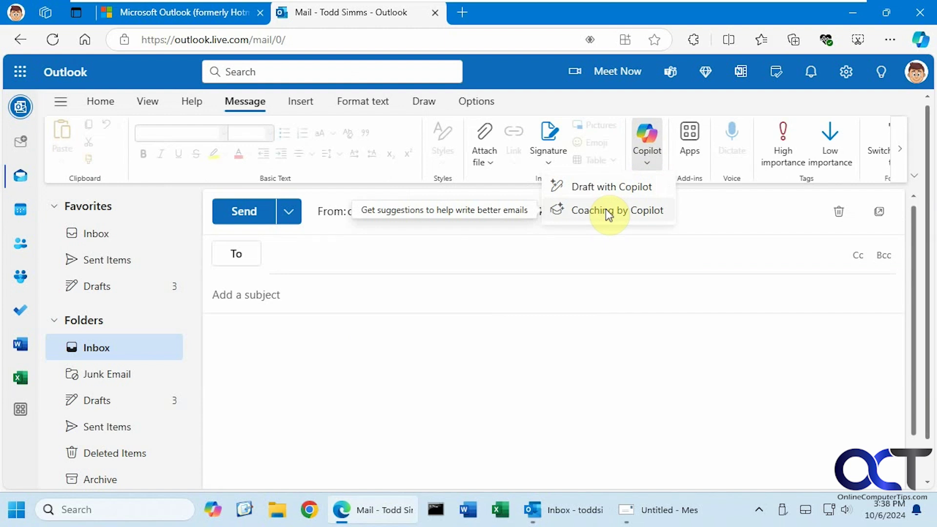
Step: Have Copilot draft a fun but professional reminder about next Wednesday's sales meeting
click(628, 192)
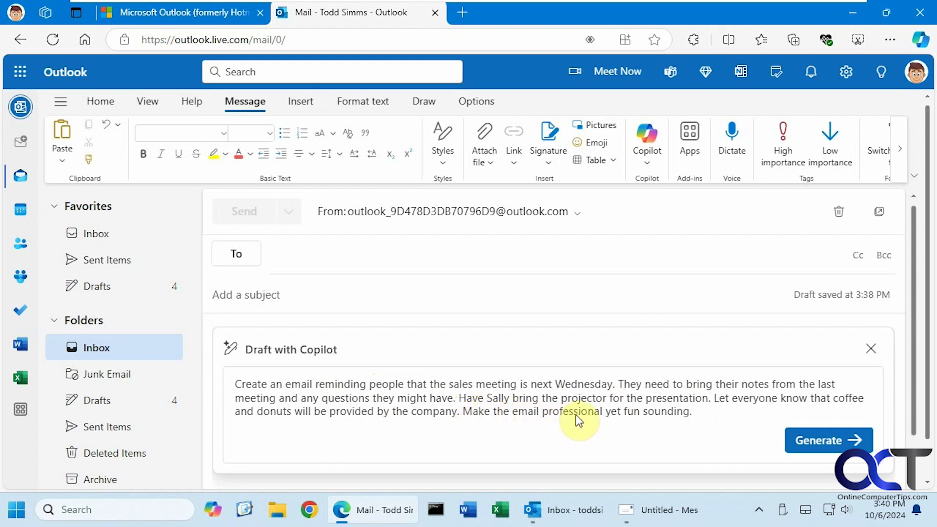
click(830, 447)
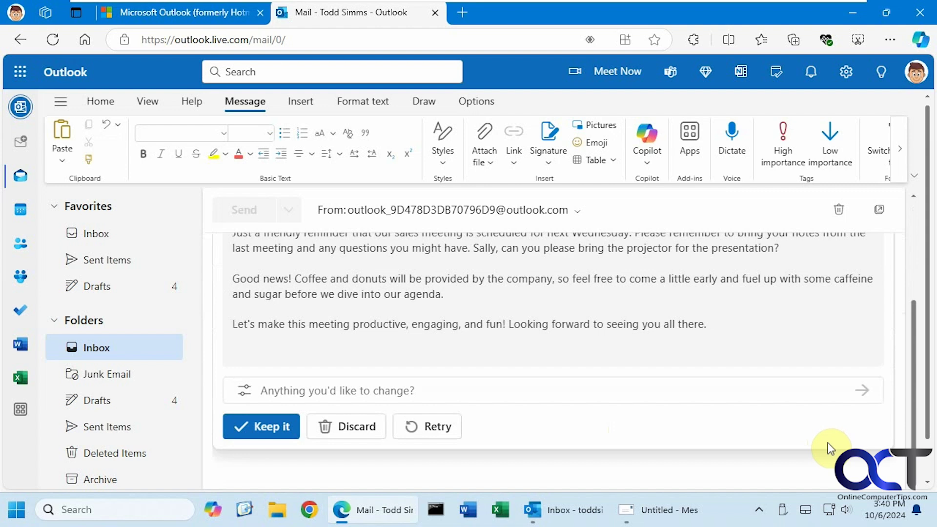
Step: Regenerate the reminder draft, then ask Copilot to 'Make it more professional sounding'
scroll(911, 377, up, 1)
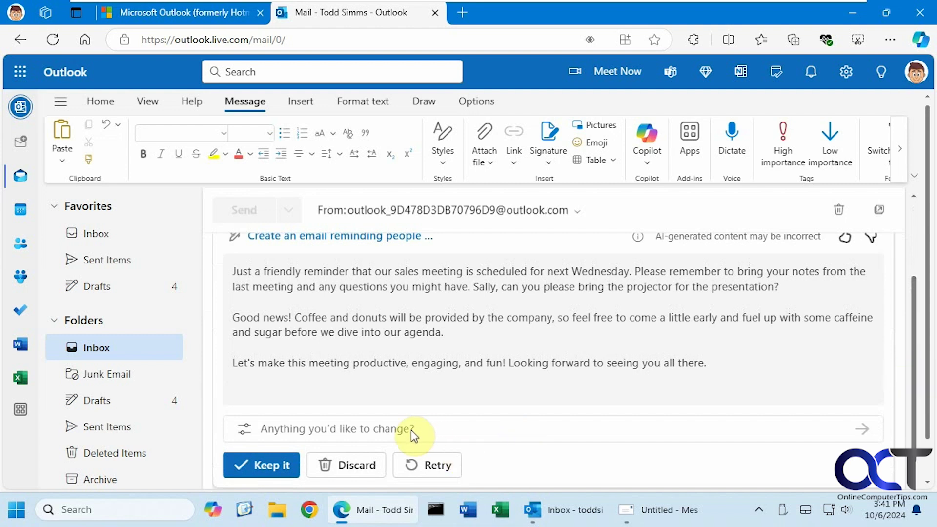
click(432, 473)
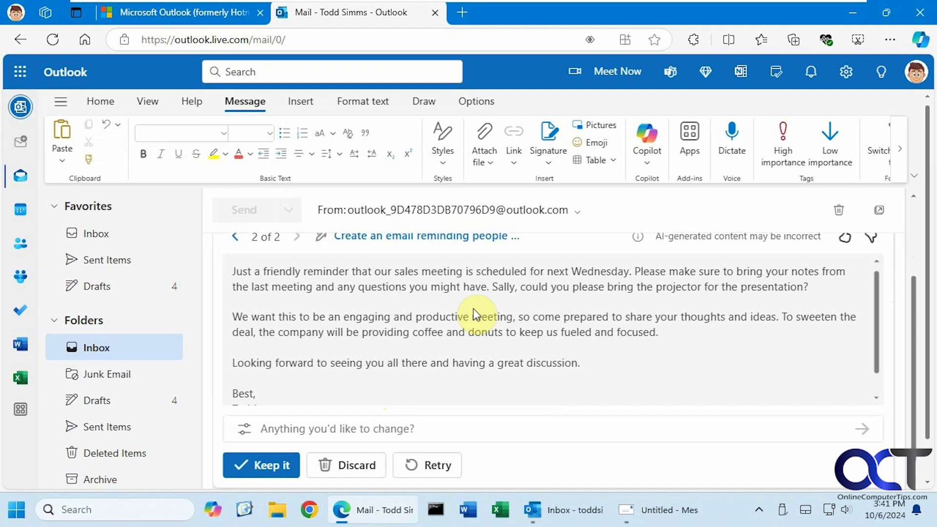
text(M)
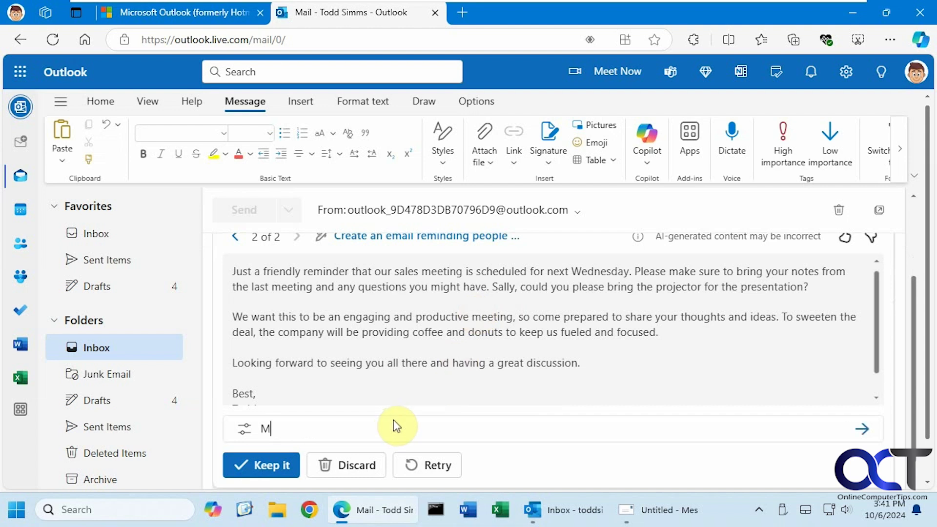
text(ake it more professional sou)
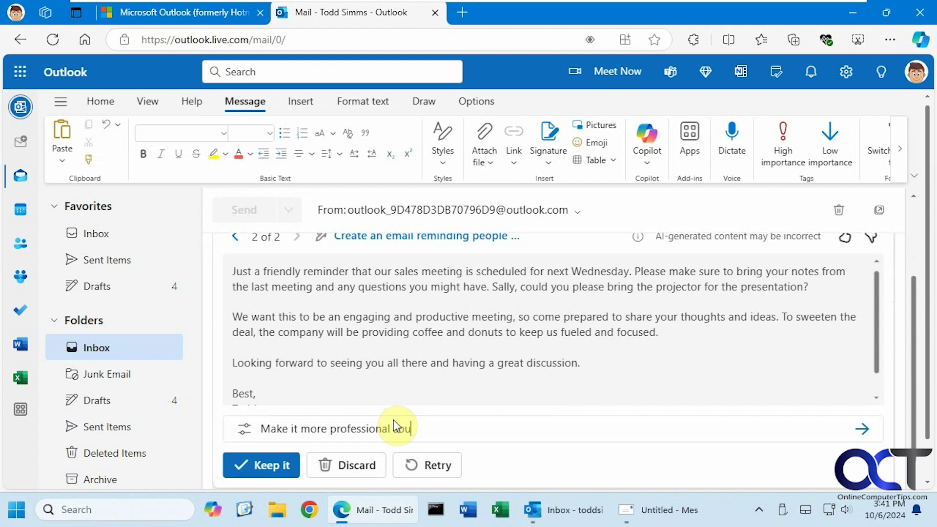
text(nding)
click(862, 429)
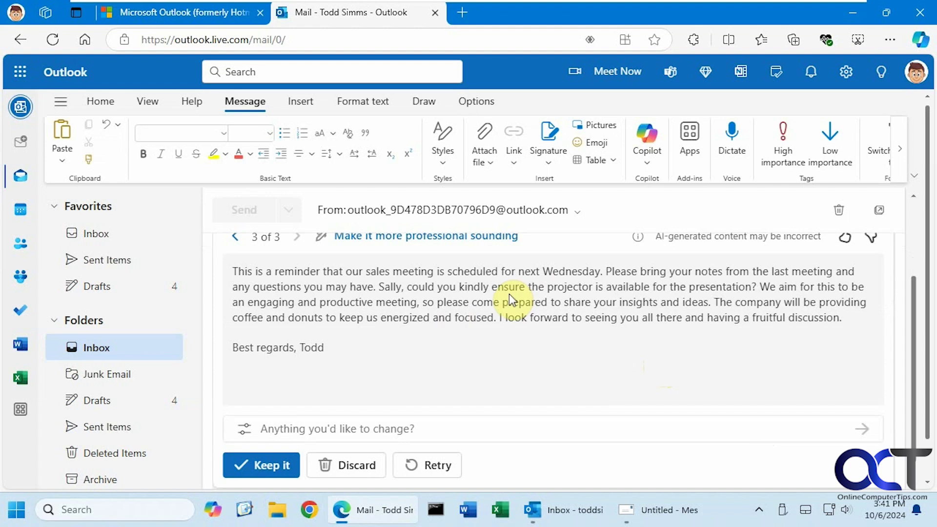
Step: Keep the professional draft in the body and review Coaching by Copilot's tone, sentiment and clarity feedback
click(283, 466)
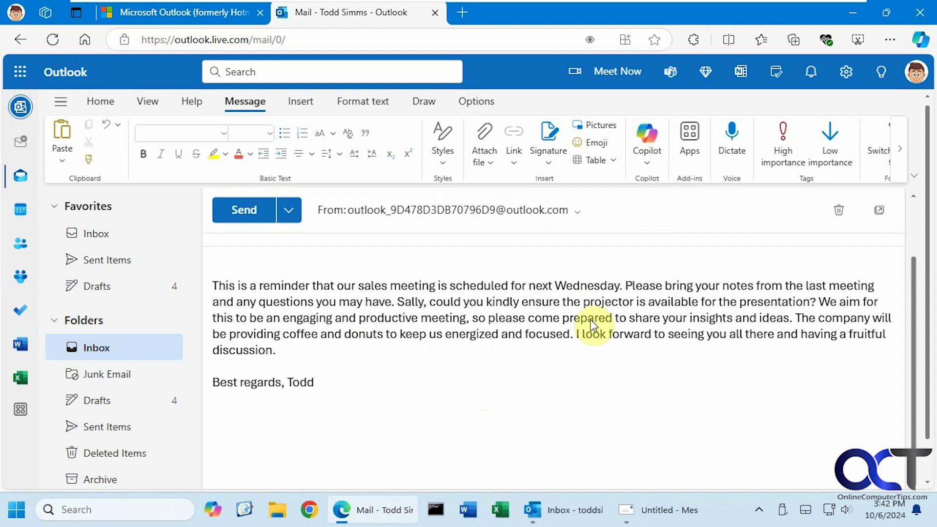
click(644, 164)
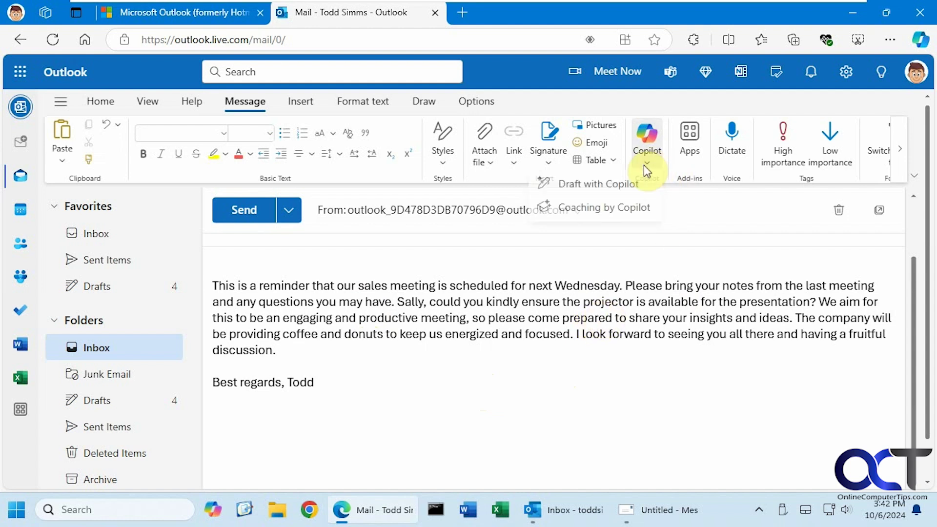
click(620, 215)
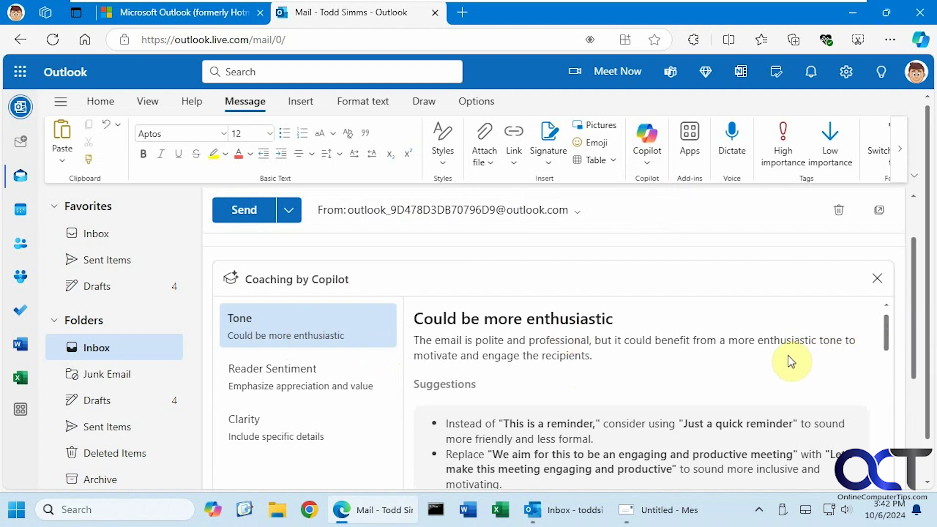
scroll(791, 362, down, 2)
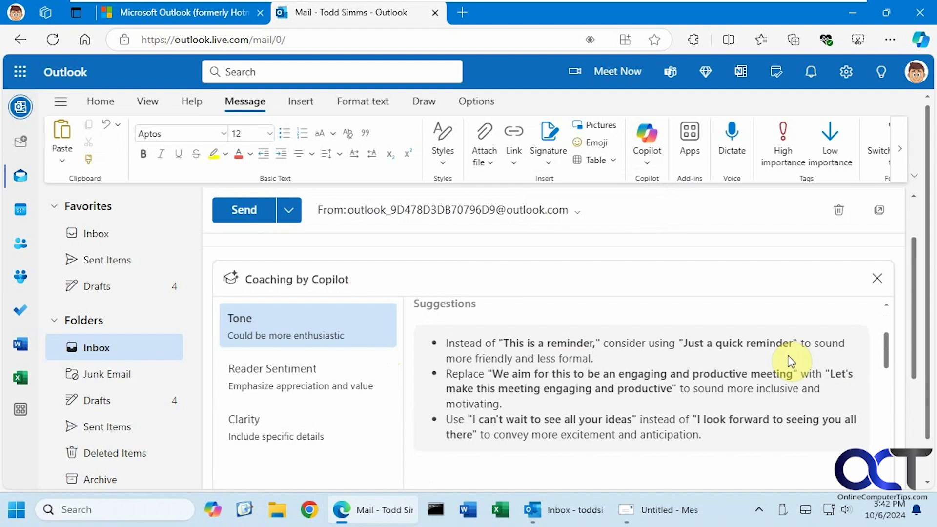
scroll(791, 362, down, 2)
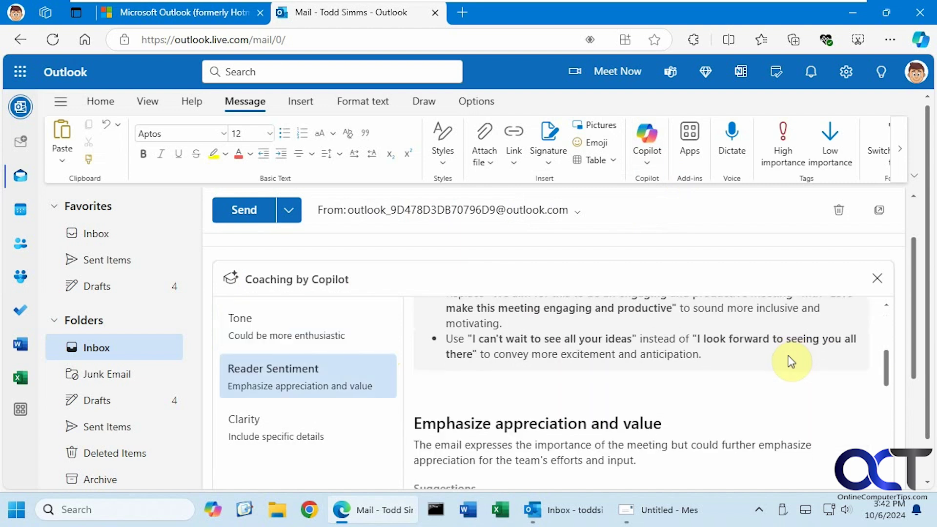
scroll(791, 362, down, 2)
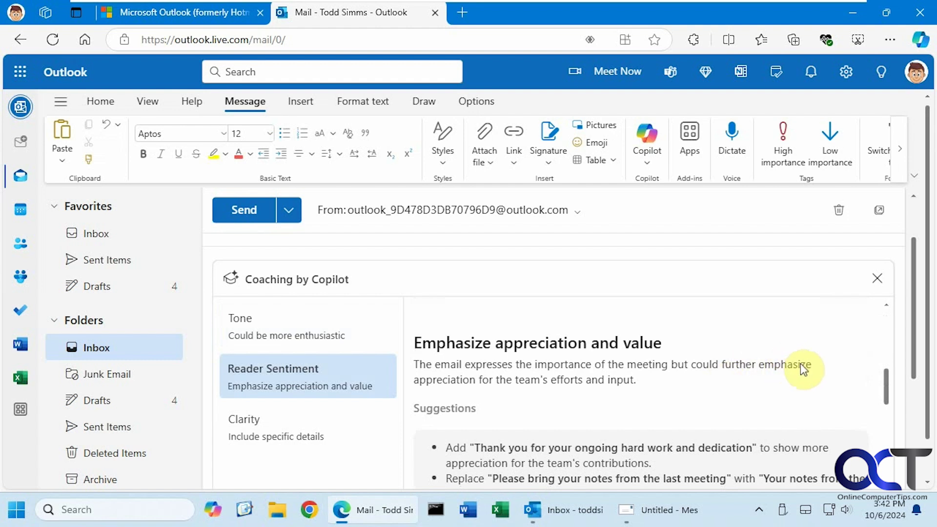
scroll(802, 366, down, 2)
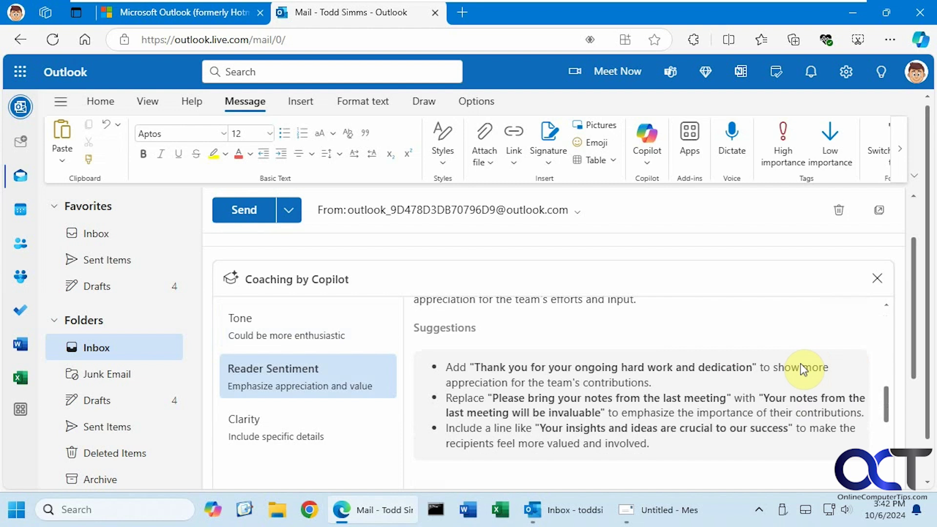
scroll(620, 396, down, 1)
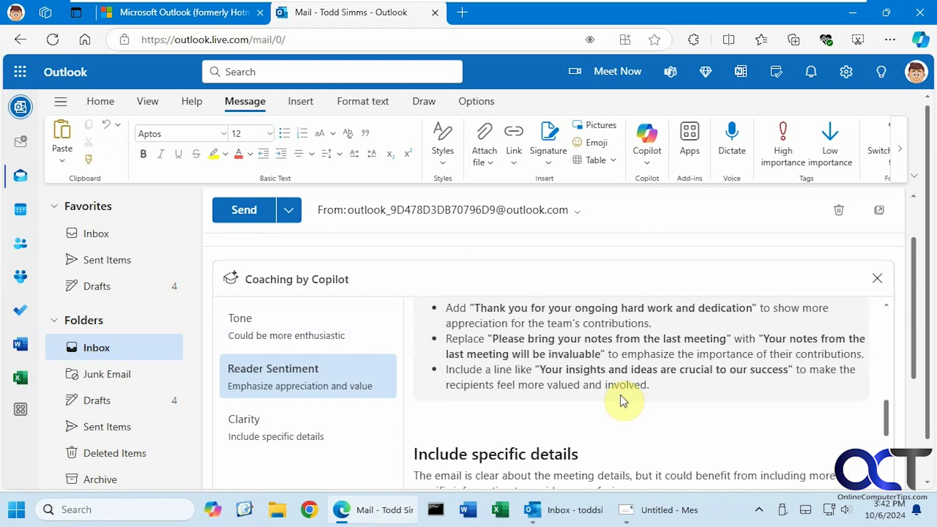
scroll(624, 400, down, 1)
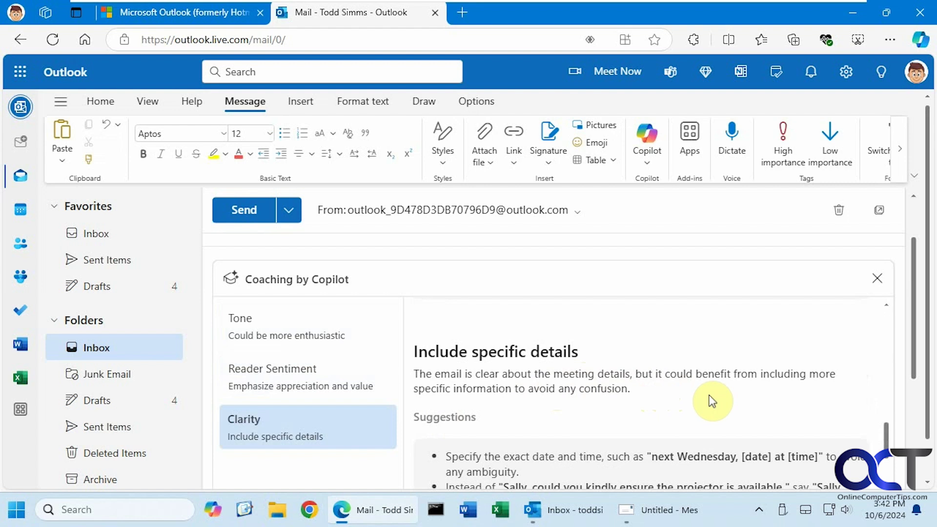
scroll(705, 404, down, 2)
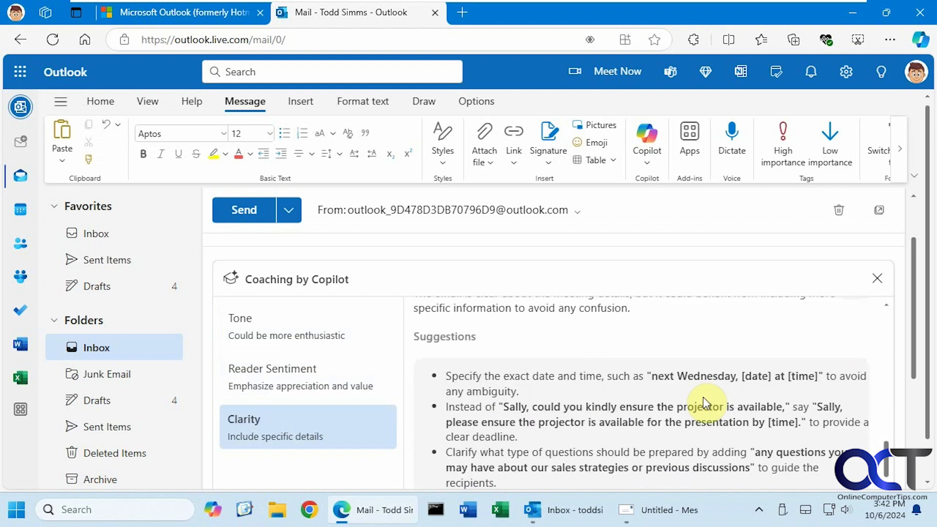
scroll(705, 404, down, 1)
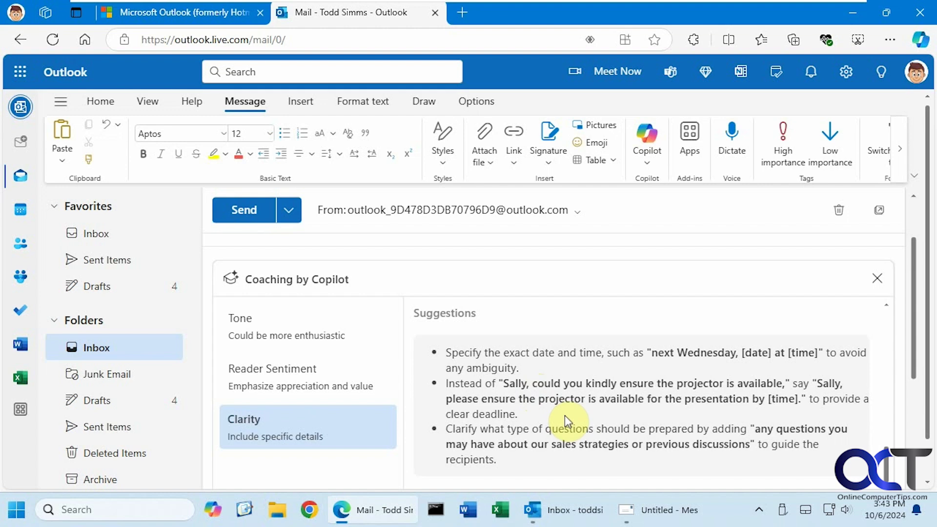
scroll(571, 422, up, 3)
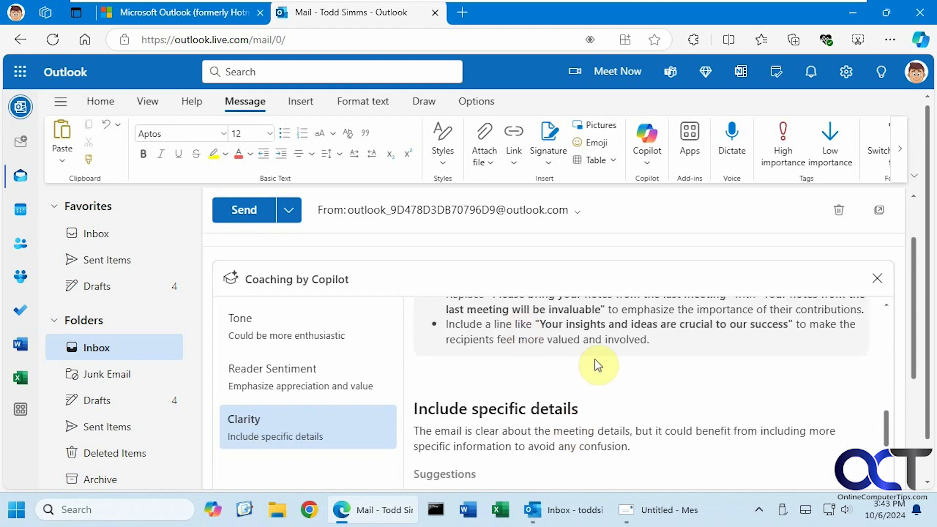
scroll(588, 385, up, 3)
scroll(584, 398, up, 4)
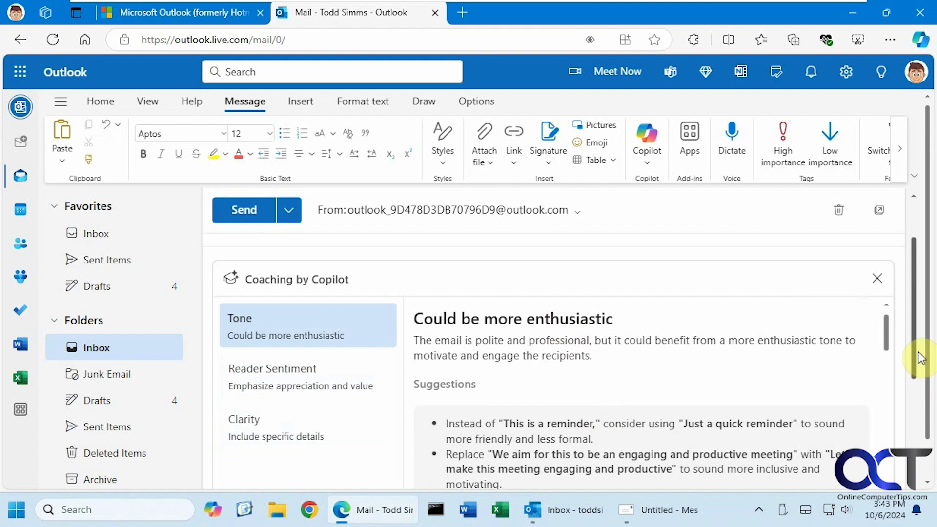
Step: Apply all of Copilot's coaching suggestions to produce a rewrite starting 'Just a quick reminder'
drag(920, 355, 906, 420)
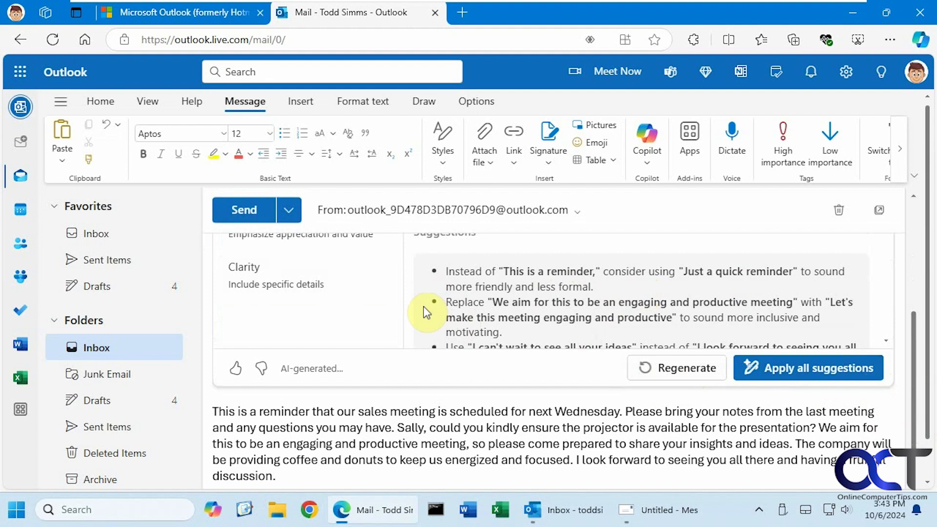
click(815, 373)
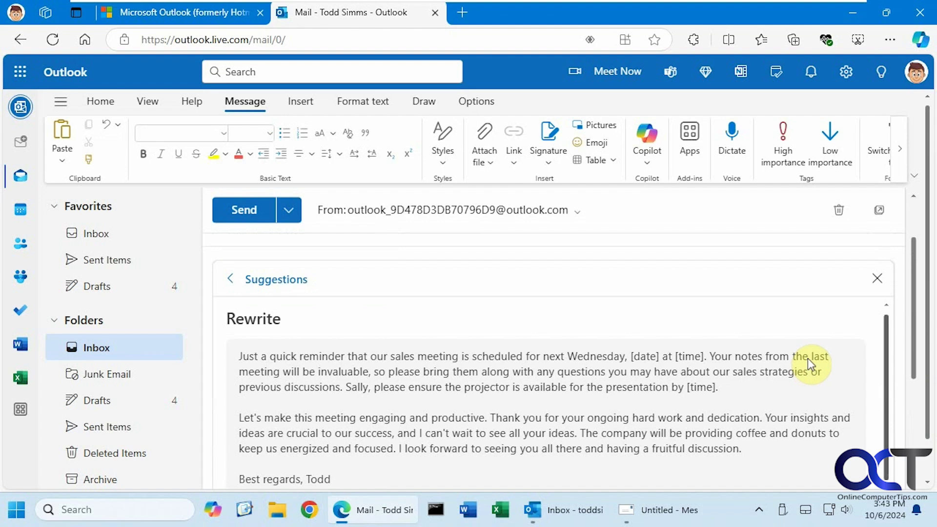
drag(912, 324, 915, 361)
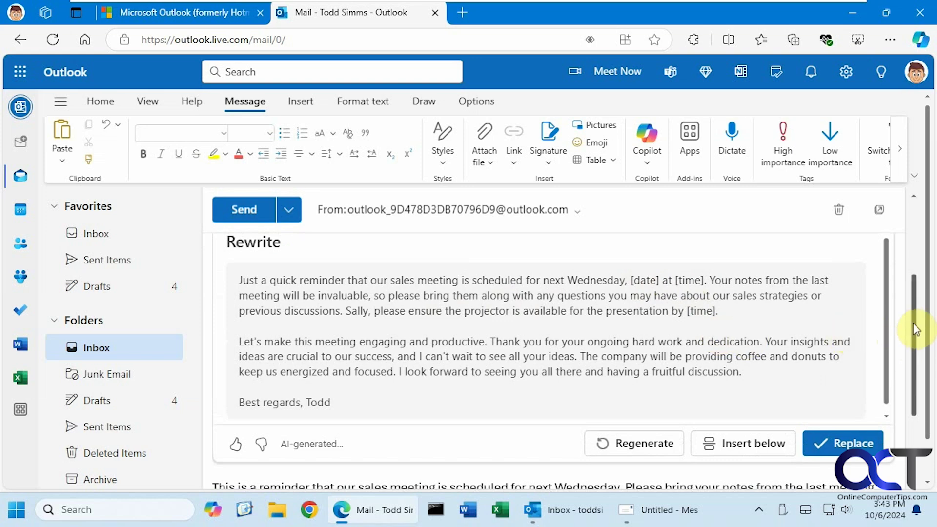
drag(913, 323, 914, 353)
Step: Insert Copilot's rewrite below the original reminder and its signature in the message body
click(764, 389)
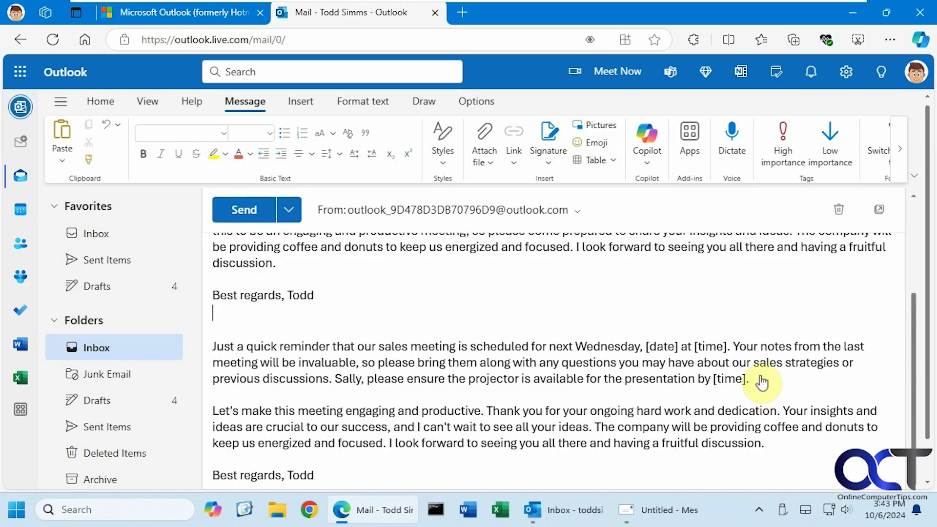
scroll(765, 374, up, 1)
scroll(765, 373, up, 2)
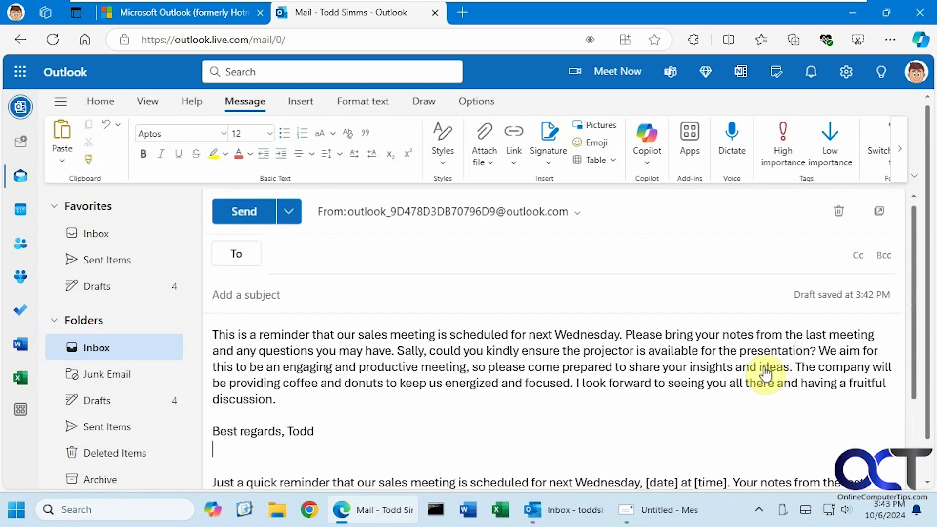
scroll(765, 374, down, 3)
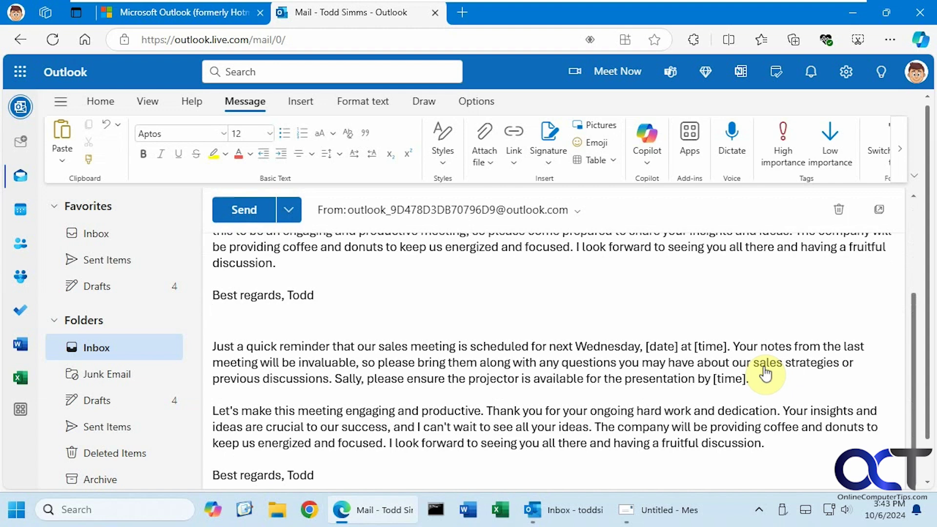
scroll(767, 388, up, 2)
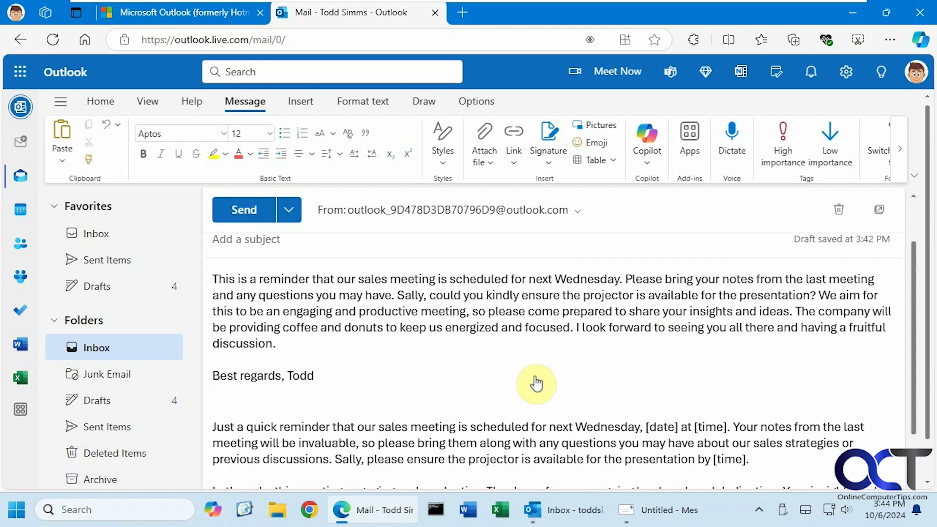
click(650, 166)
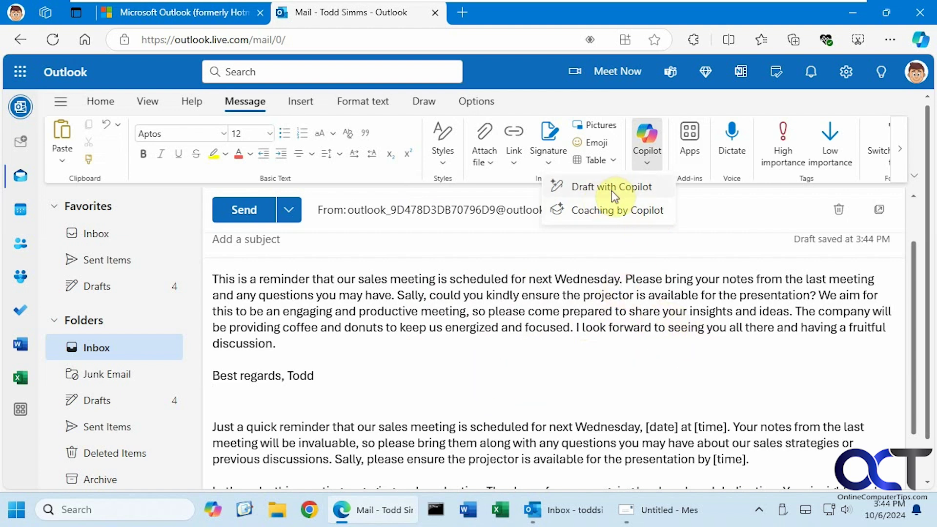
click(573, 353)
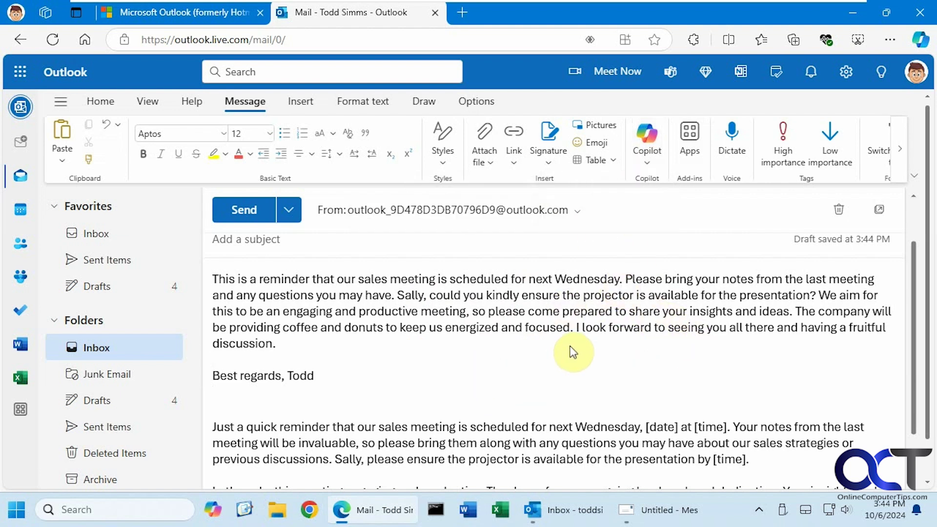